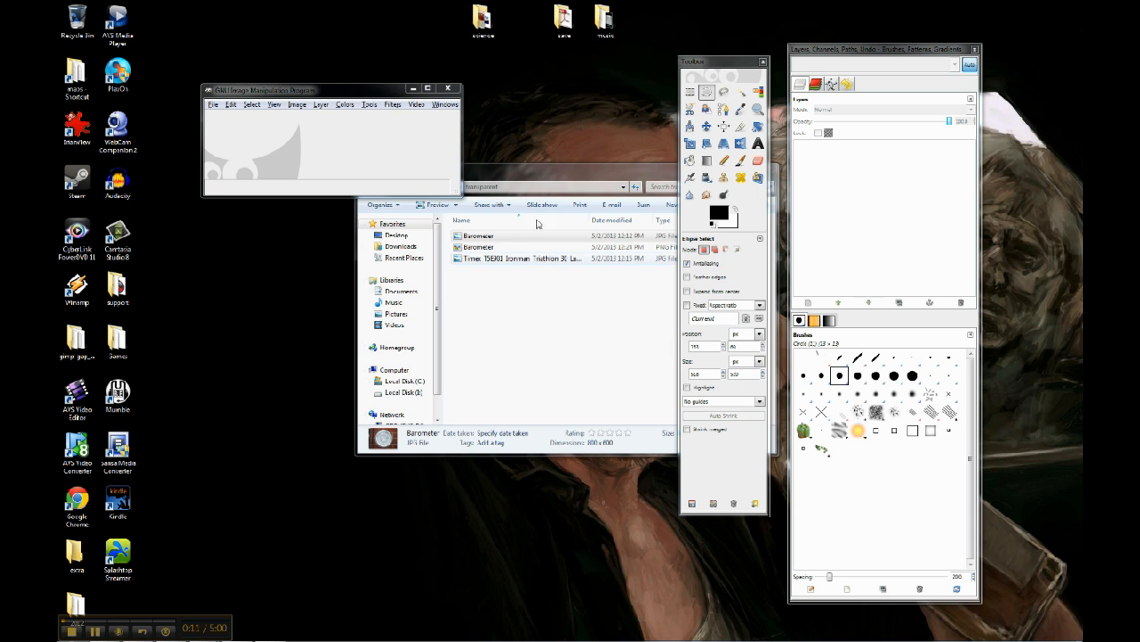
Step: View the original Barometer JPG from the transparent folder in the photo viewer, and close the viewer
click(563, 176)
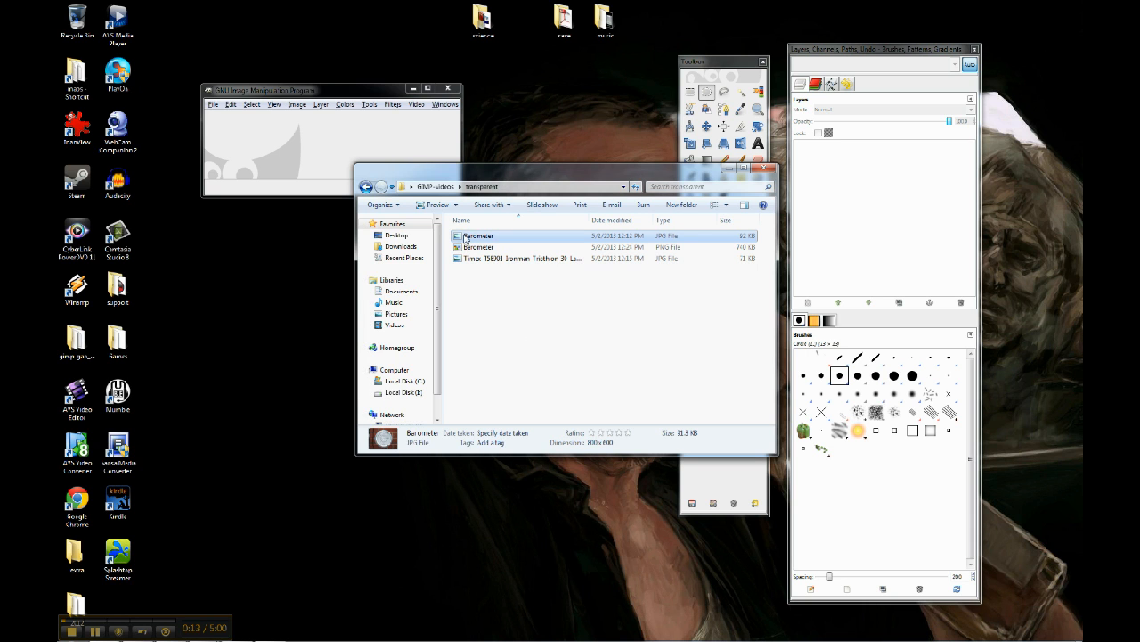
double_click(466, 236)
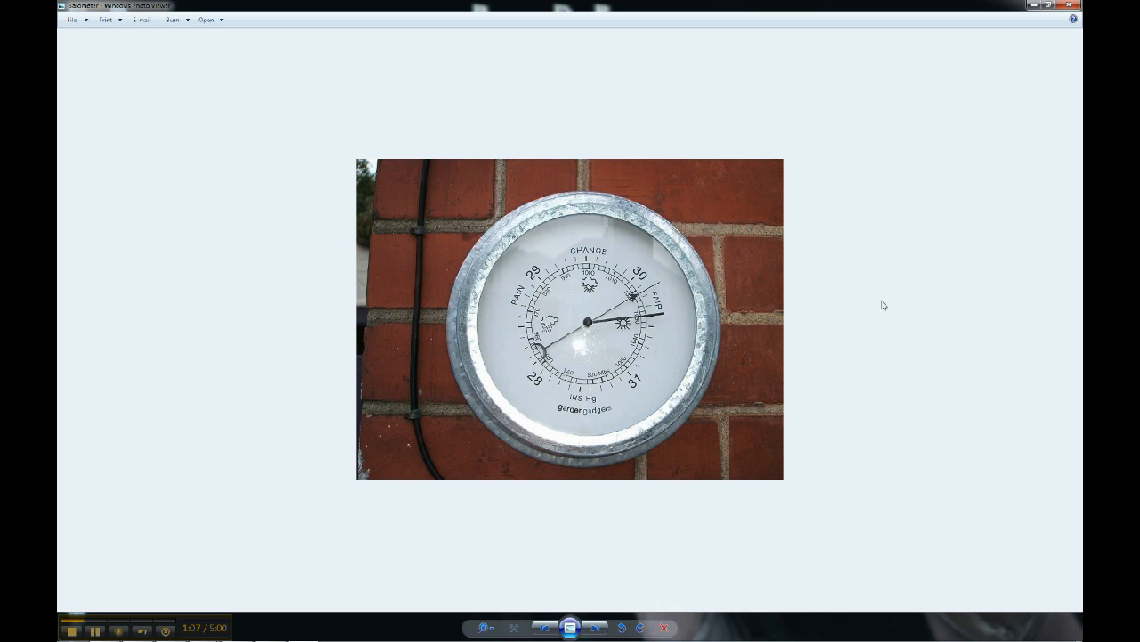
click(1064, 7)
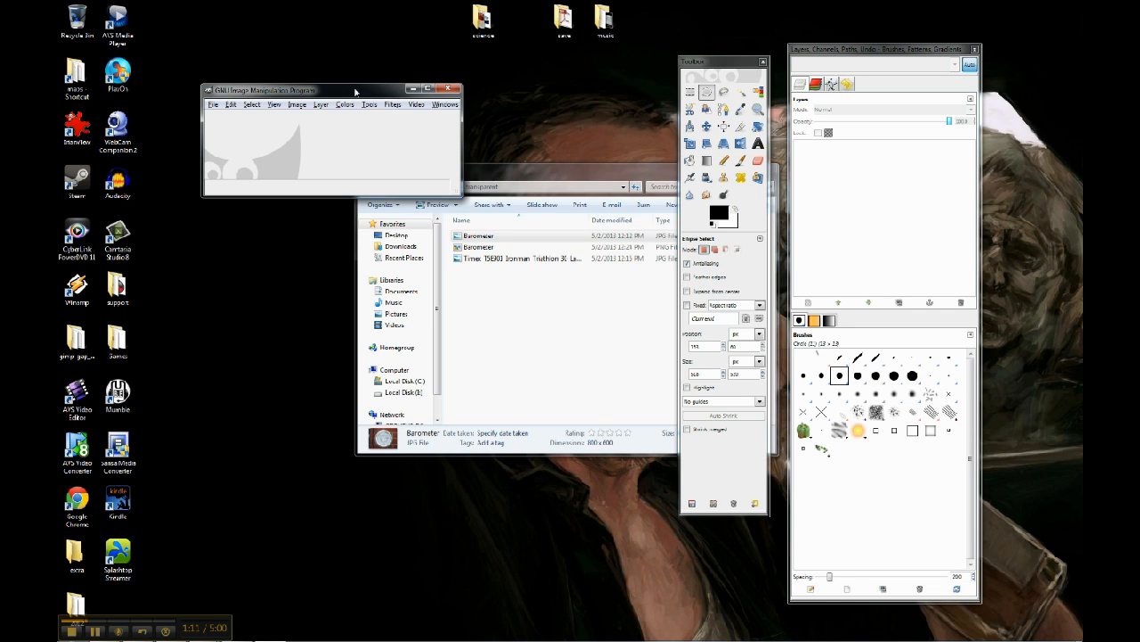
Step: Open Barometer.JPG from the transparent folder in GIMP
click(213, 105)
click(233, 139)
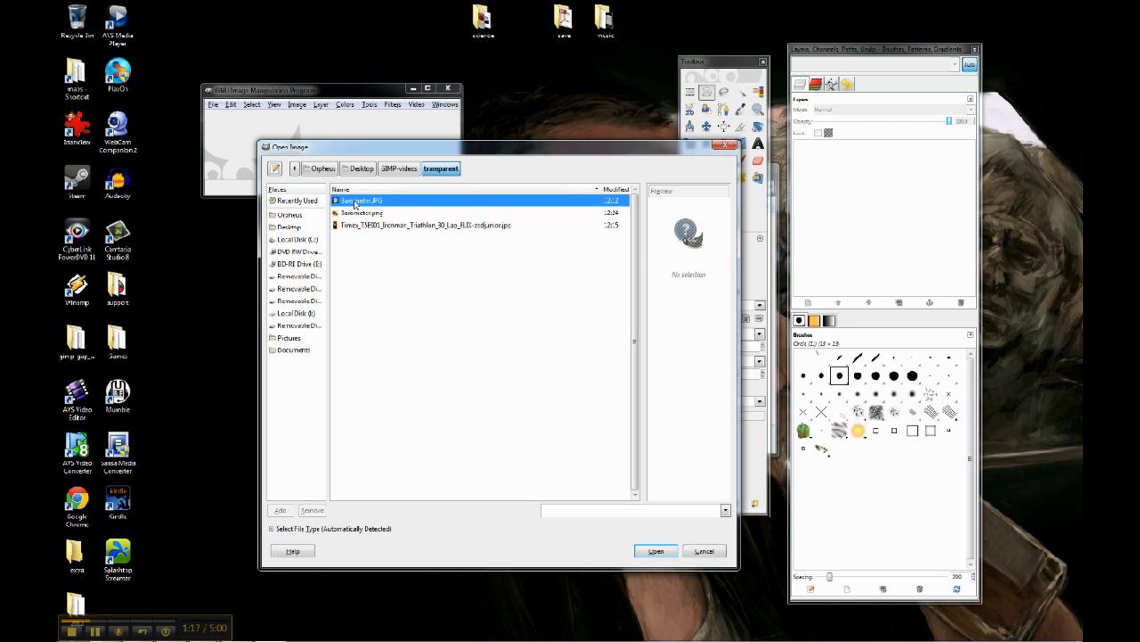
double_click(355, 204)
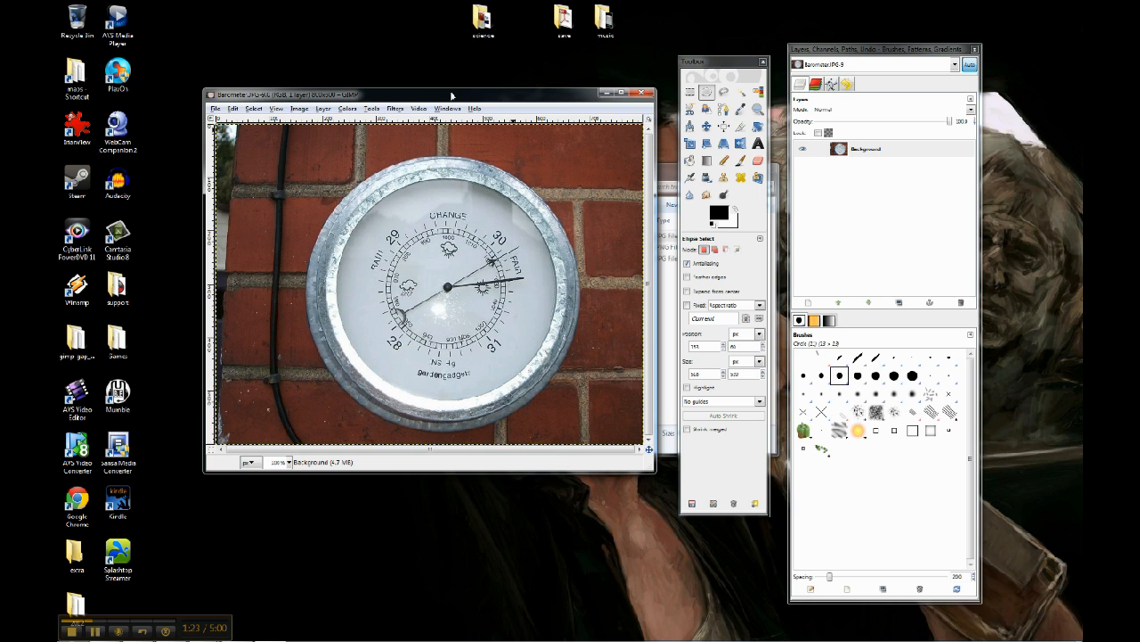
Step: Make an elliptical selection around the barometer and fit it to the outer edge of the metal rim
click(707, 93)
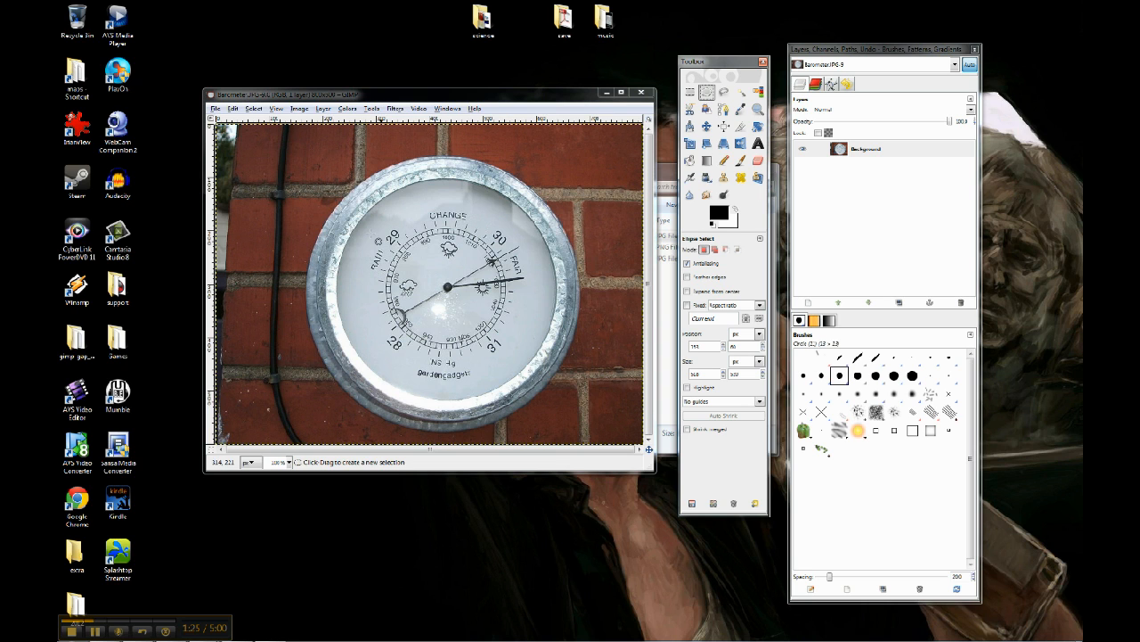
drag(311, 150, 583, 435)
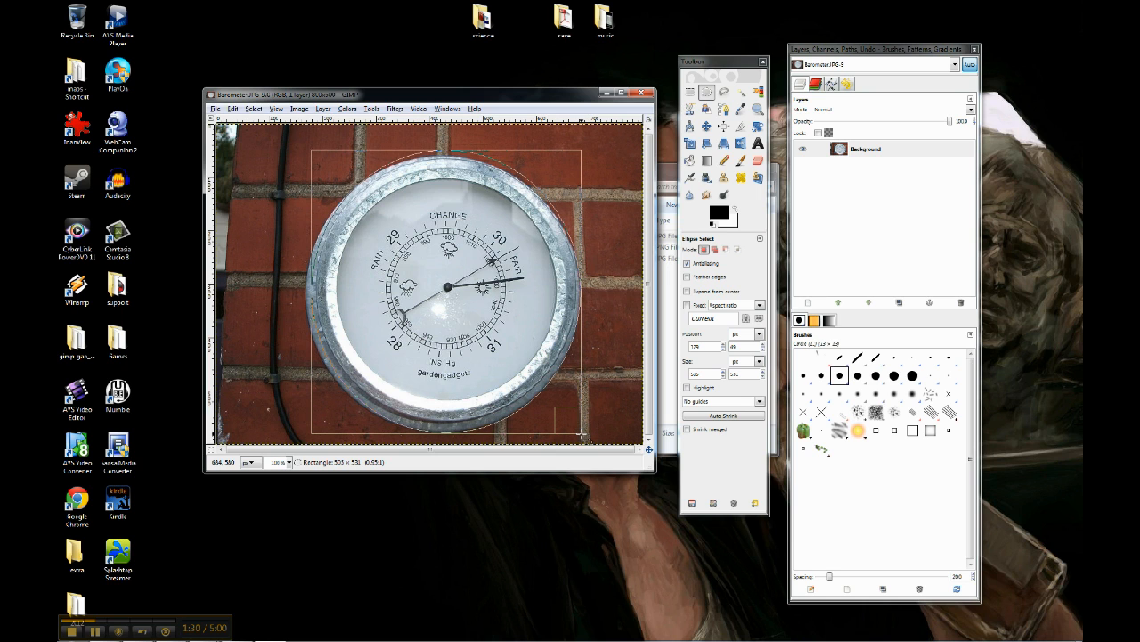
drag(325, 166, 319, 172)
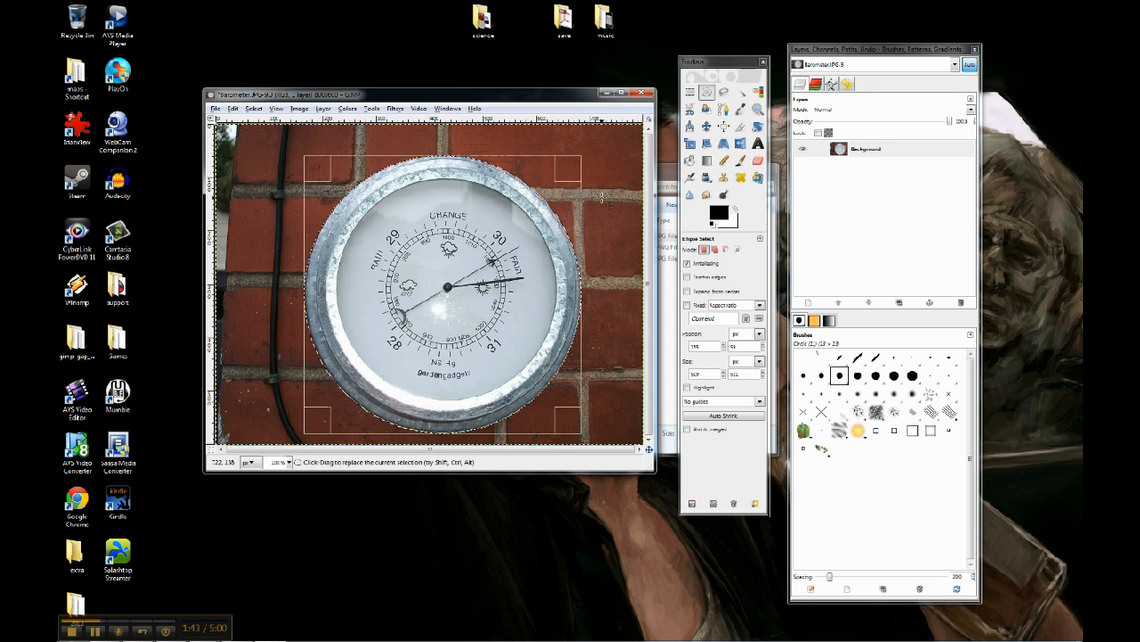
key(Return)
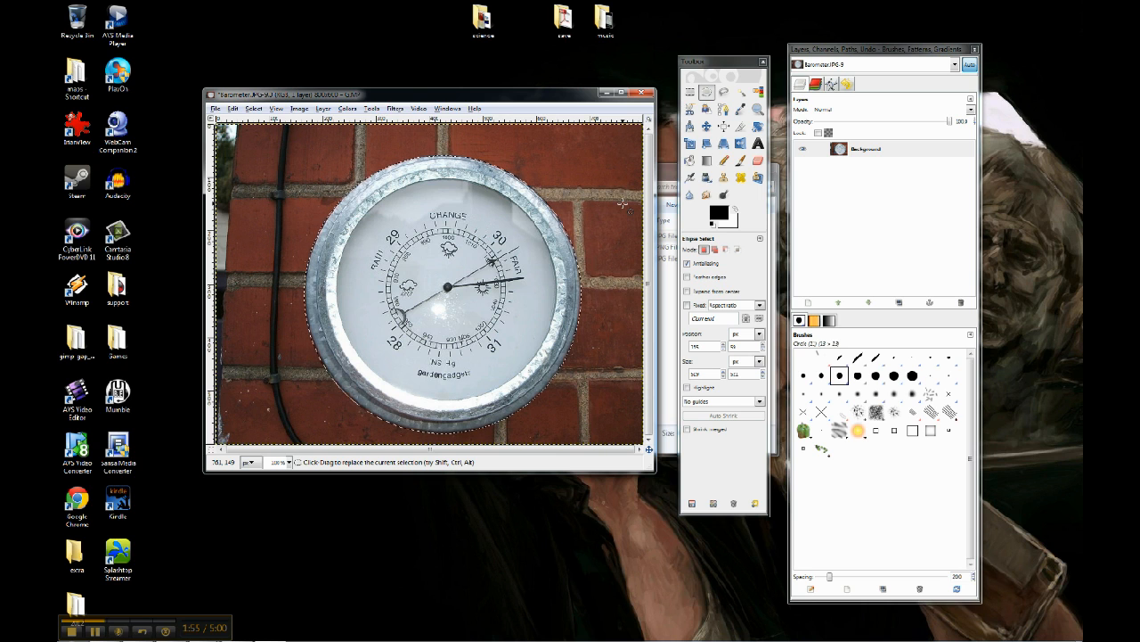
Step: Try deleting the contents of the elliptical selection, and undo the deletion
key(Delete)
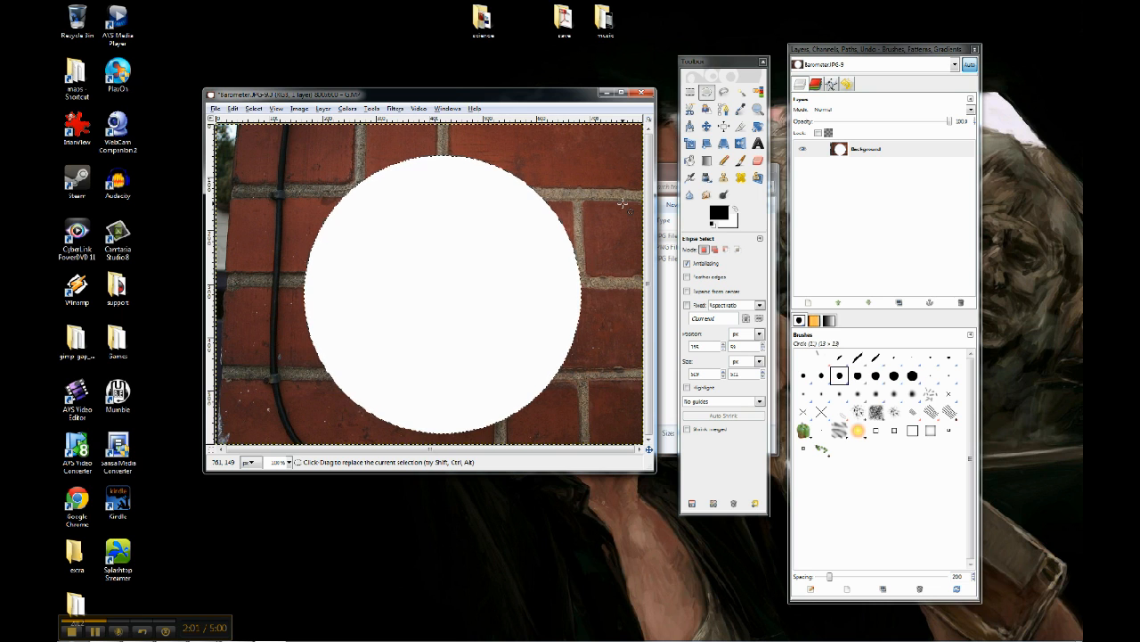
key(ctrl+z)
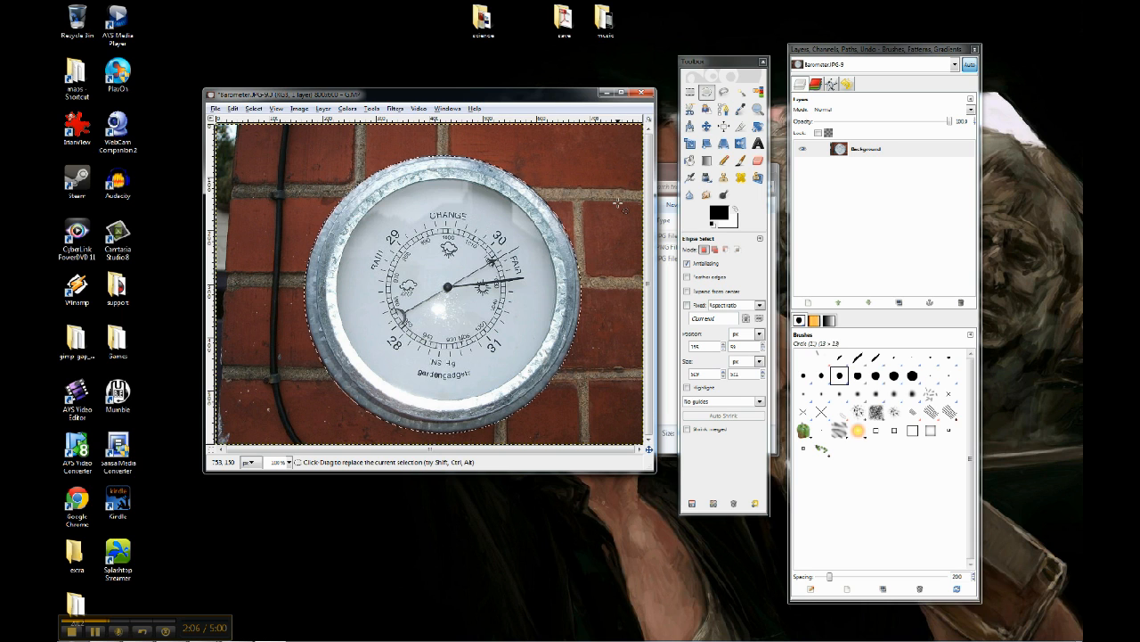
Step: Invert the selection and delete the brick wall background around the barometer
click(258, 109)
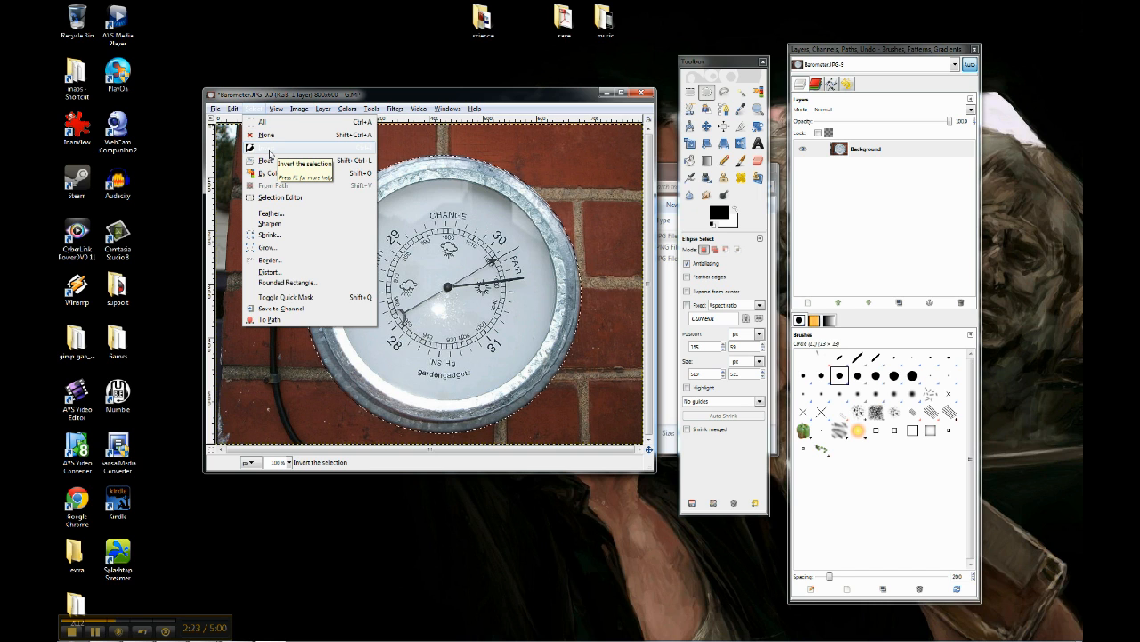
click(270, 154)
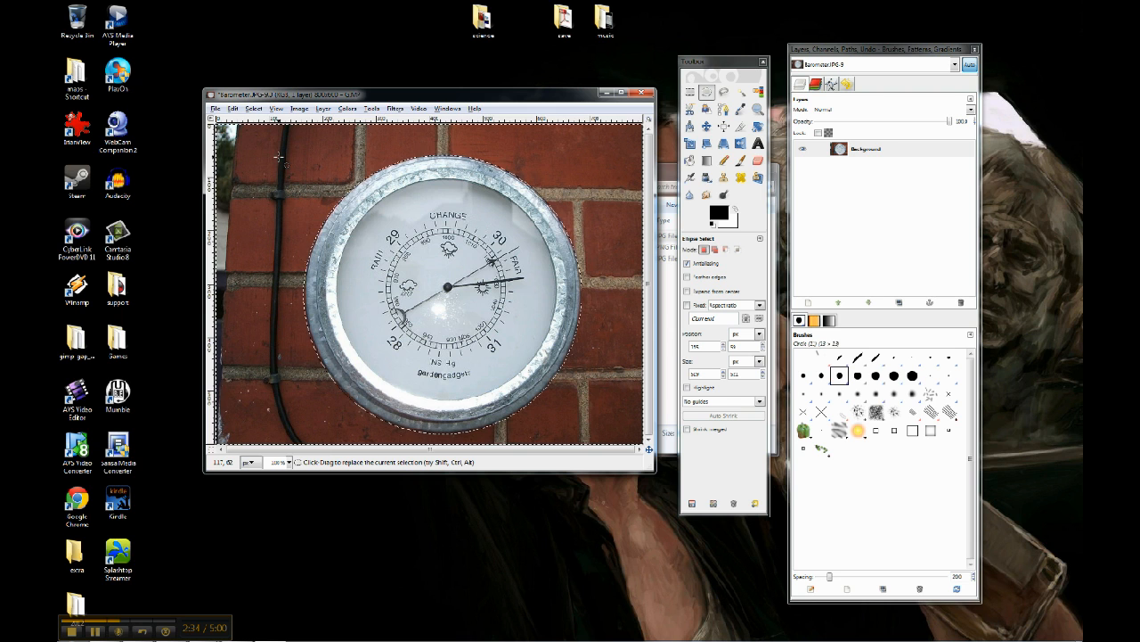
key(Delete)
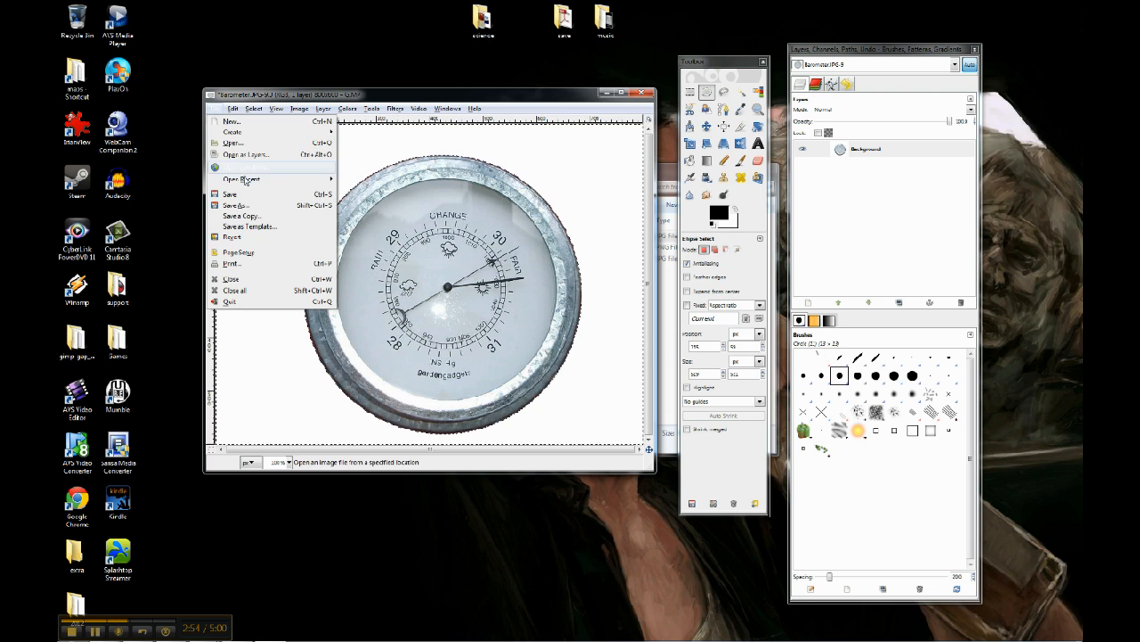
Step: Save the image as Barometer-01.JPG in the transparent folder with JPEG quality 85
click(252, 209)
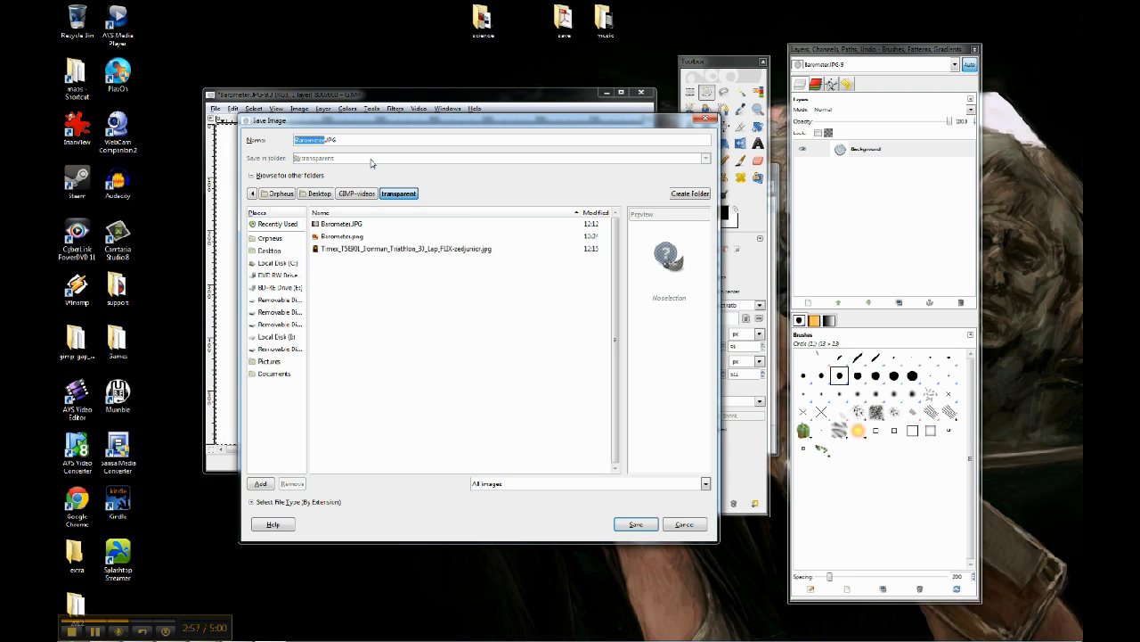
text(01)
key(Return)
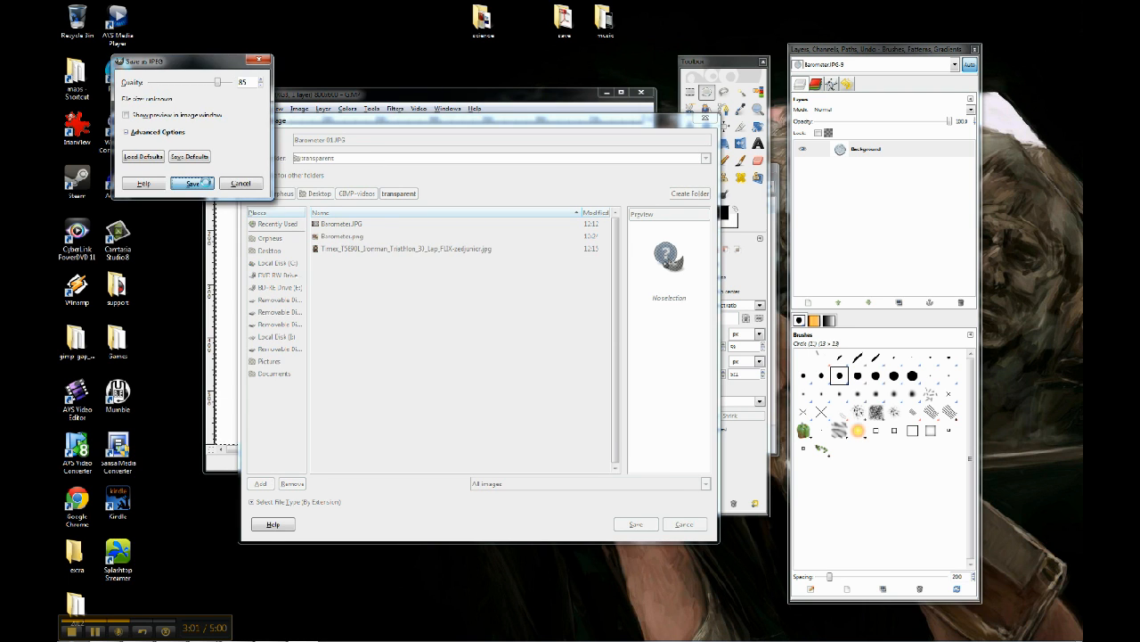
click(204, 183)
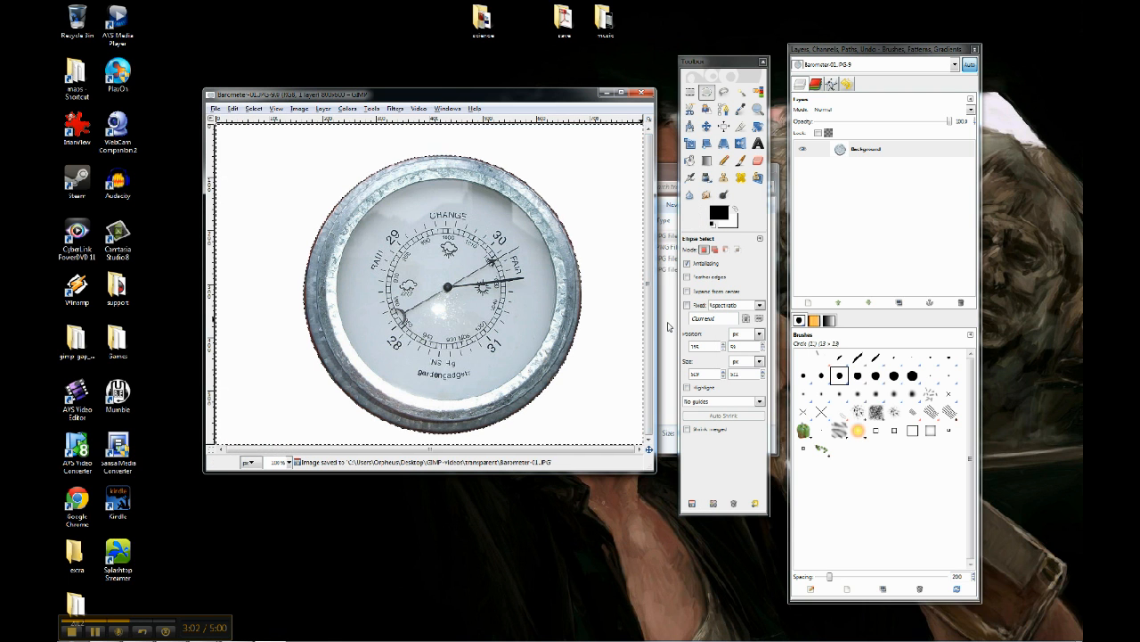
Step: View the saved Barometer-01 file in the photo viewer to check its background, and close the viewer
click(668, 326)
double_click(465, 260)
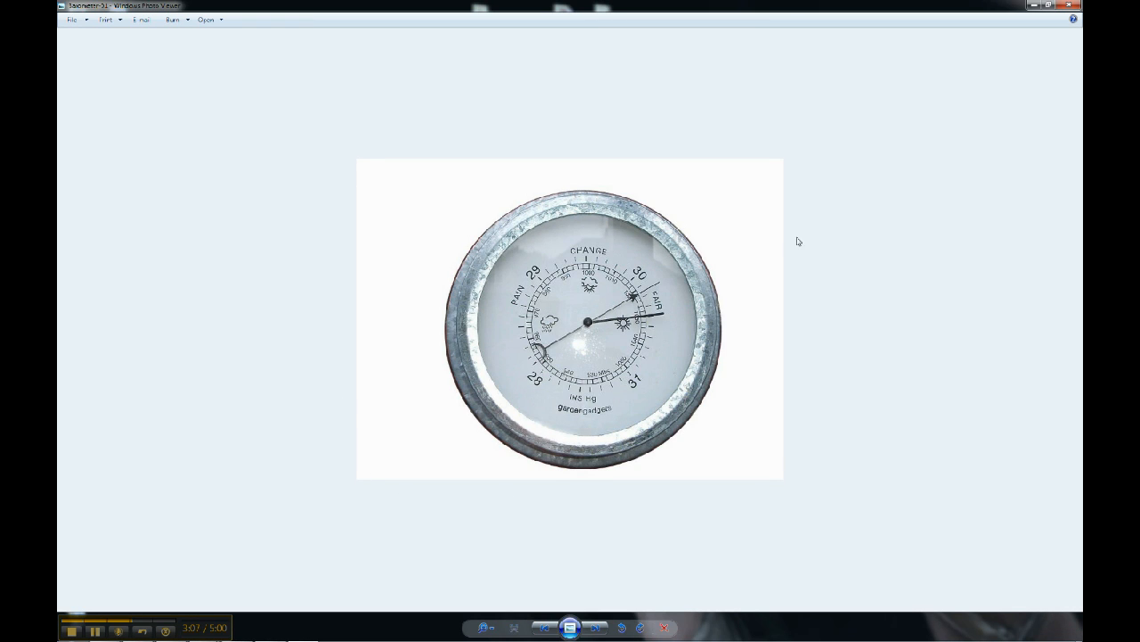
click(1067, 5)
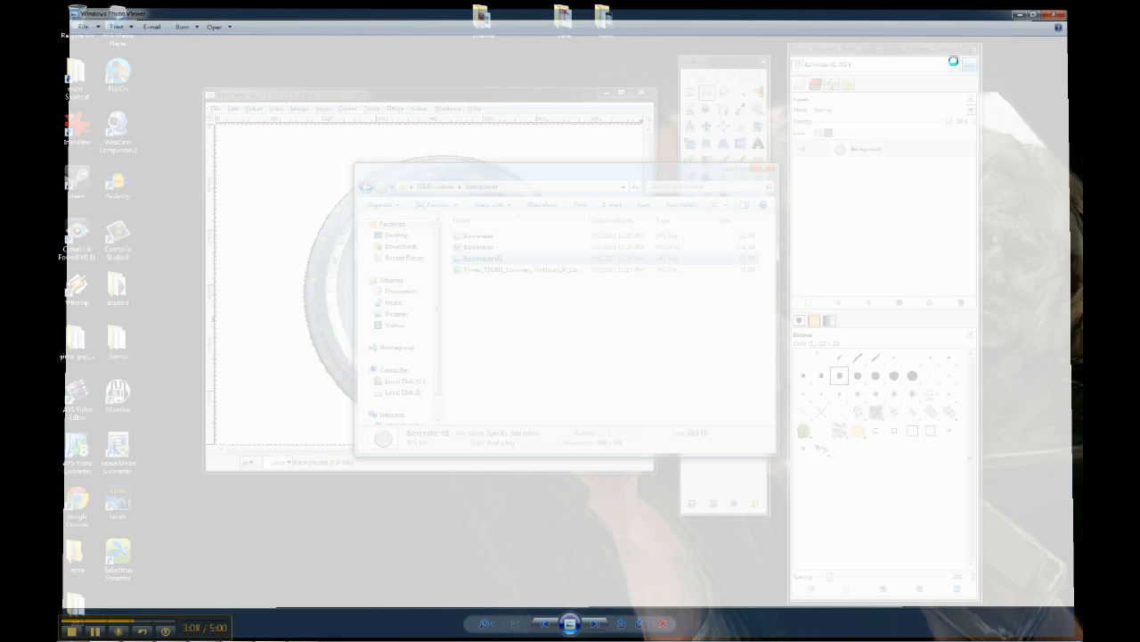
Step: Back in GIMP, add an alpha channel to the Background layer and clear the selected white surroundings to transparency
click(473, 98)
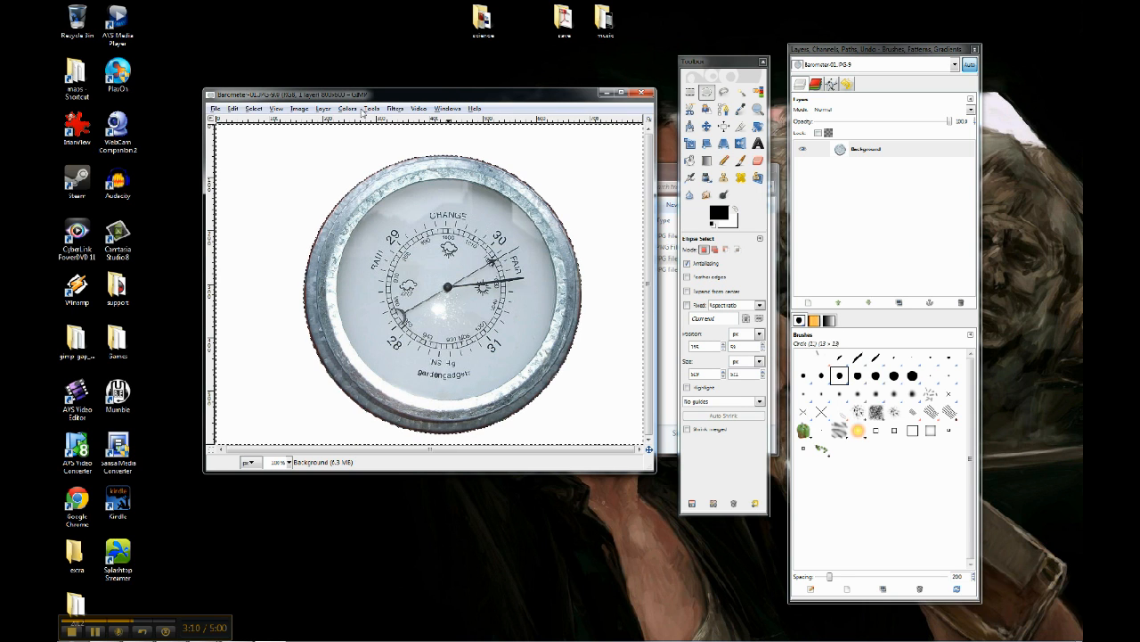
click(323, 107)
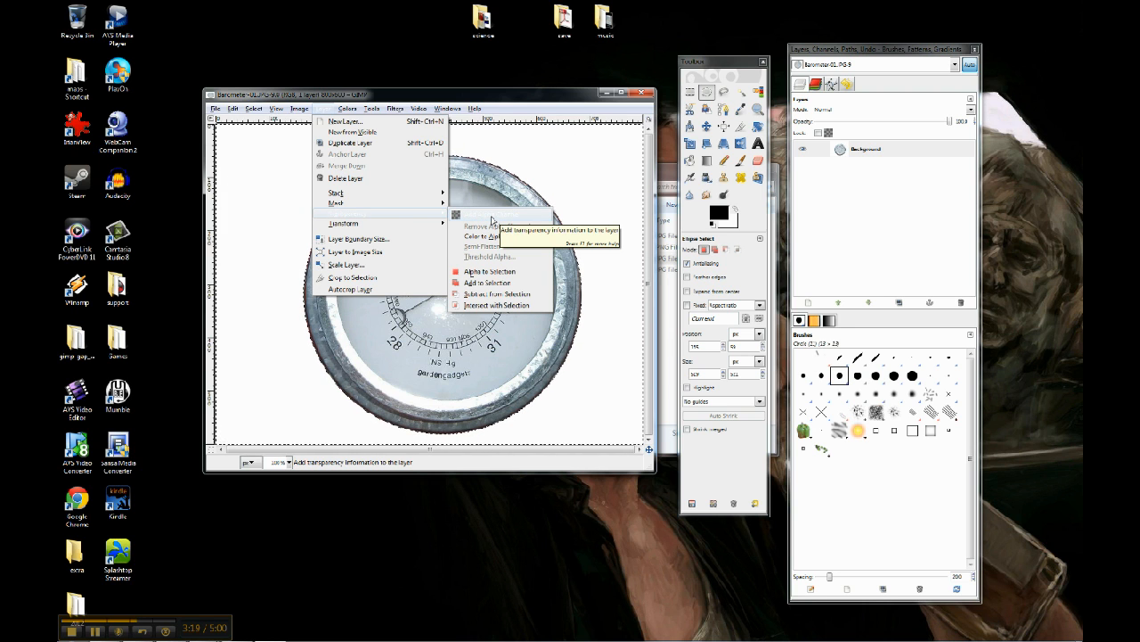
click(491, 217)
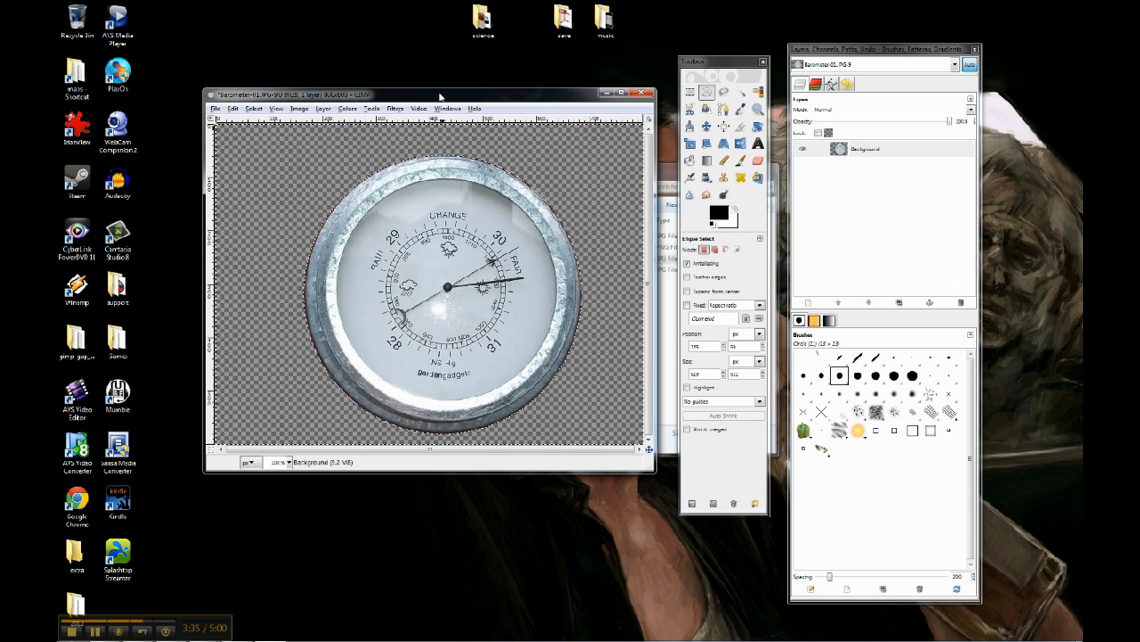
Step: Start saving the transparent image as a new file, changing the name to Barometer-02
click(218, 110)
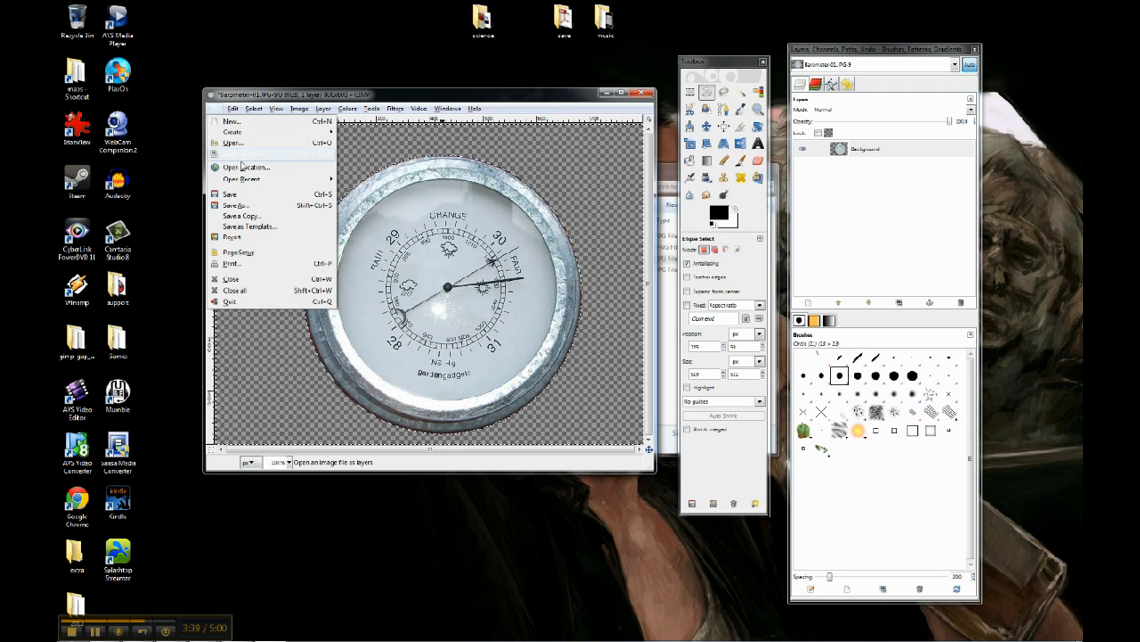
click(250, 204)
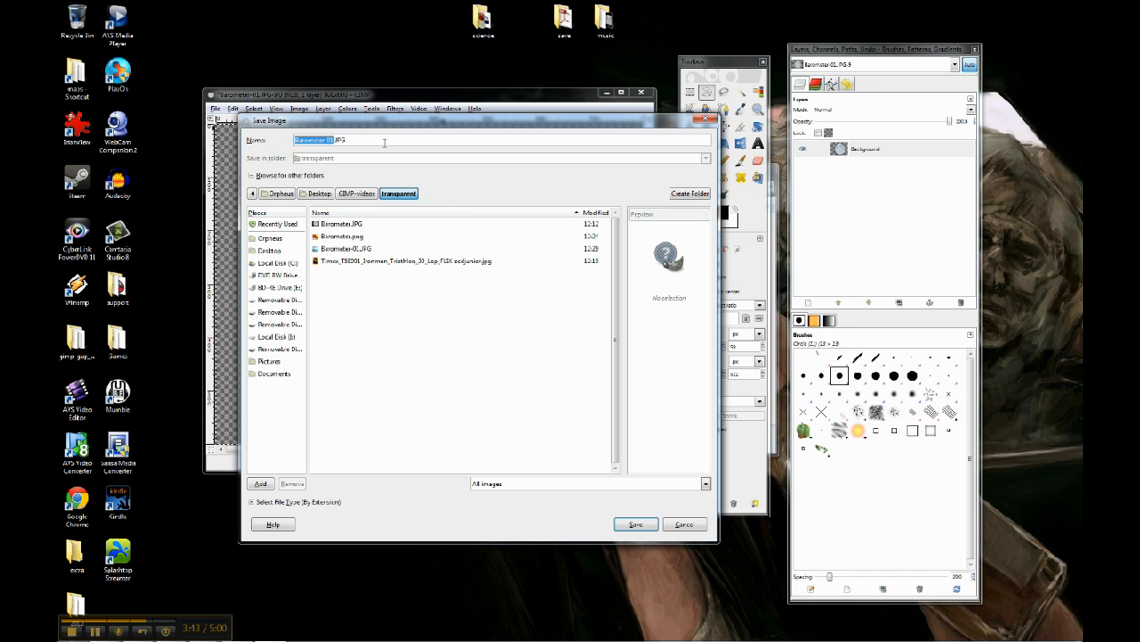
click(385, 143)
text(2)
click(394, 141)
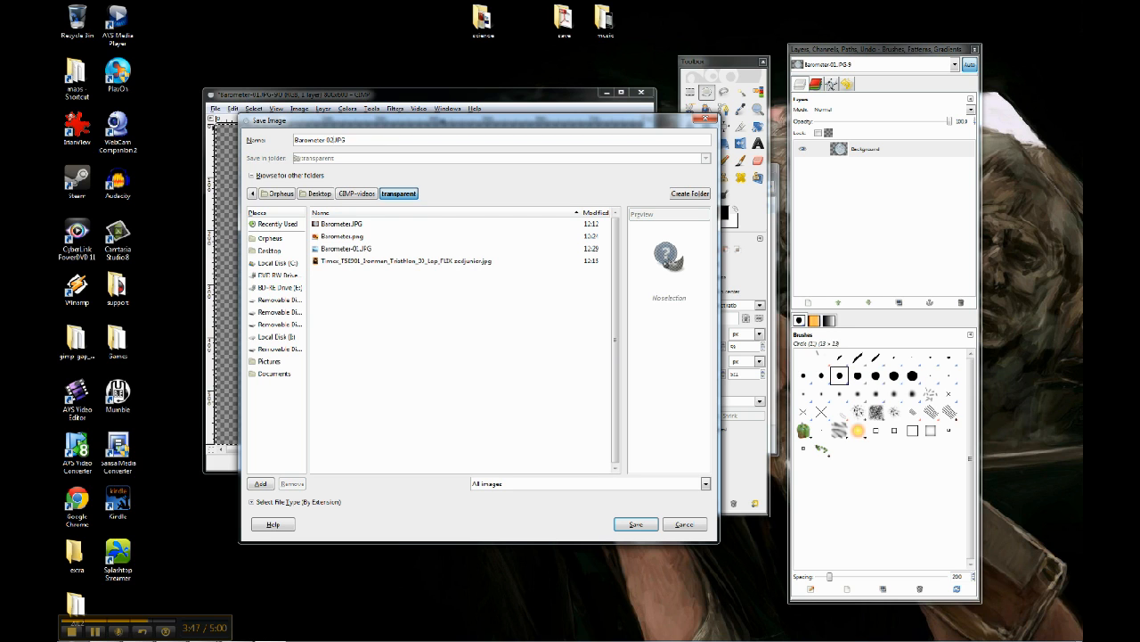
Step: Replace the JPG extension of Barometer-02 with .png and save the file with the default PNG options
key(BackSpace)
key(BackSpace)
key(BackSpace)
key(BackSpace)
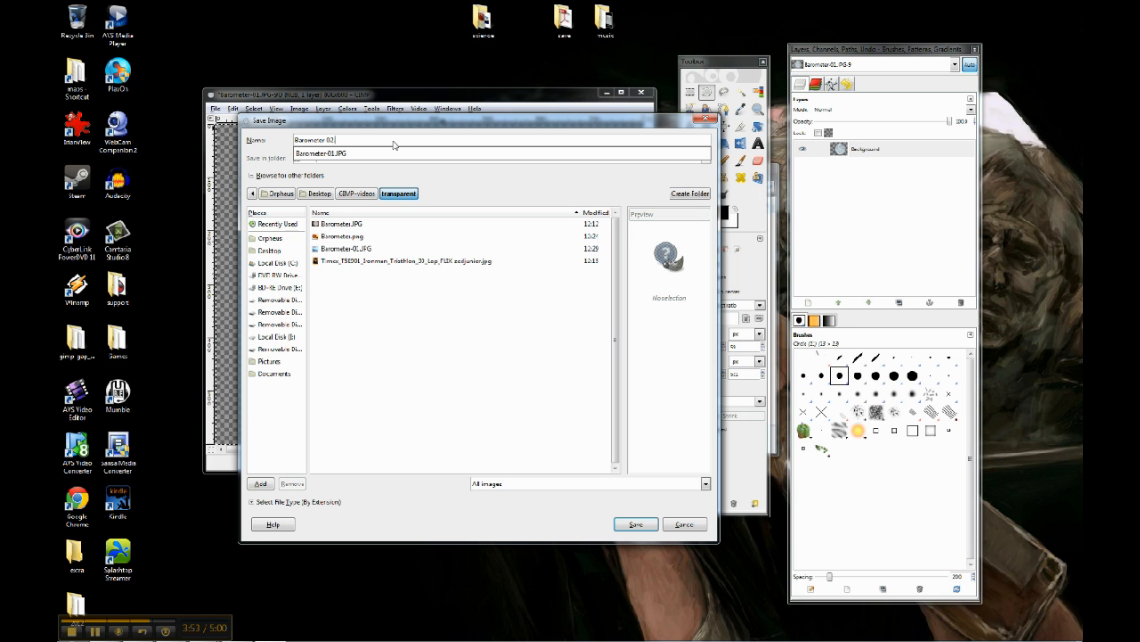
text(.png)
key(BackSpace)
text(gi)
key(BackSpace)
key(BackSpace)
text(png)
click(473, 194)
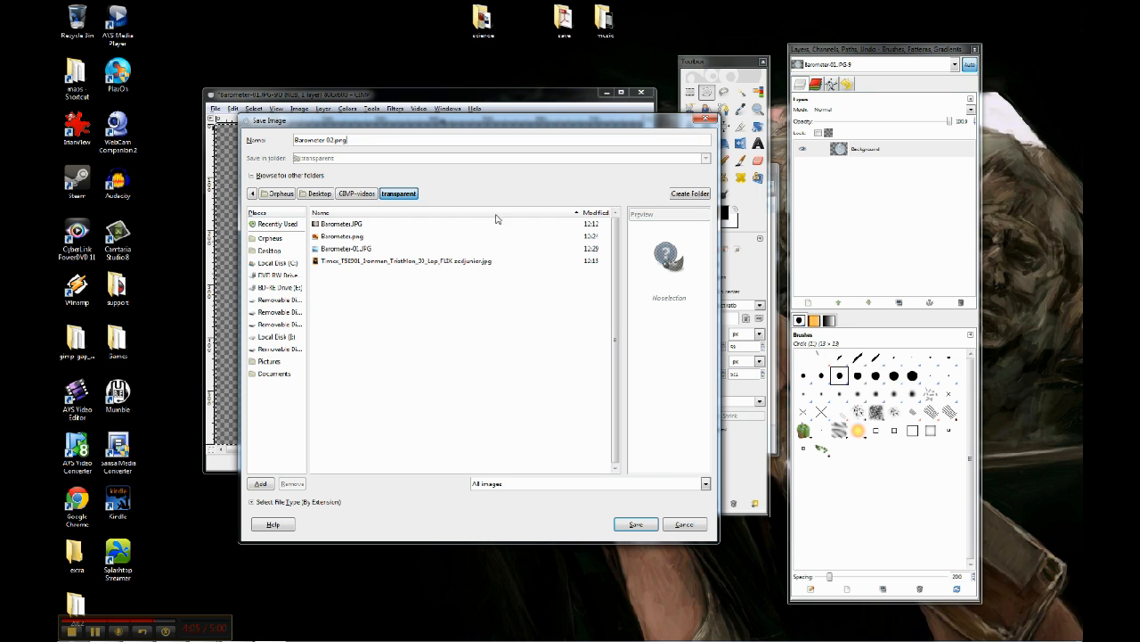
click(636, 525)
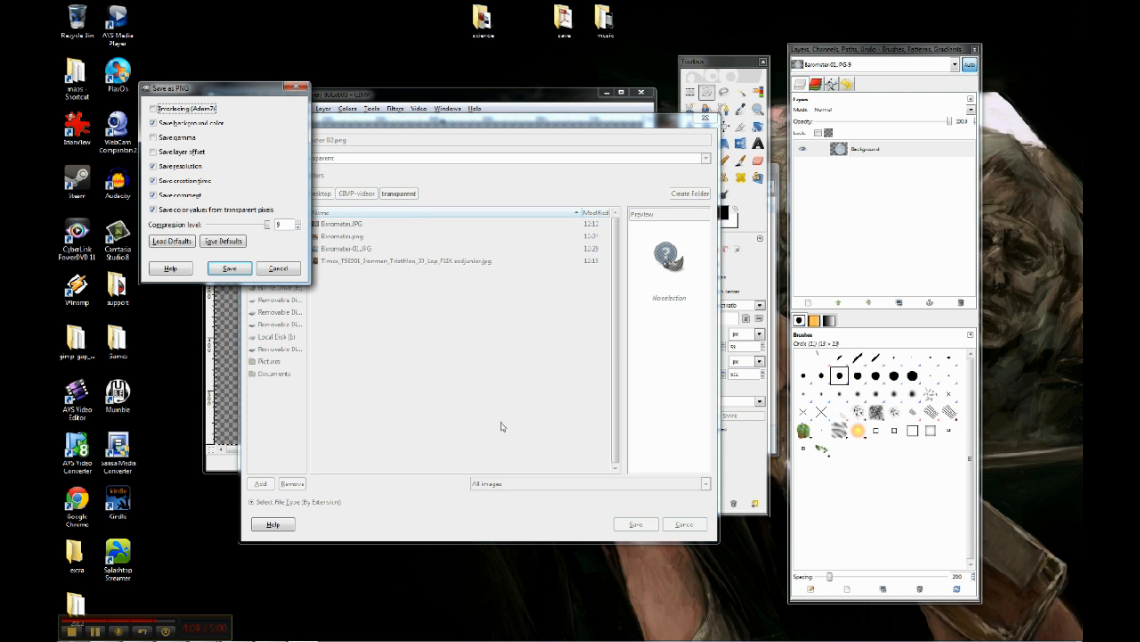
click(230, 268)
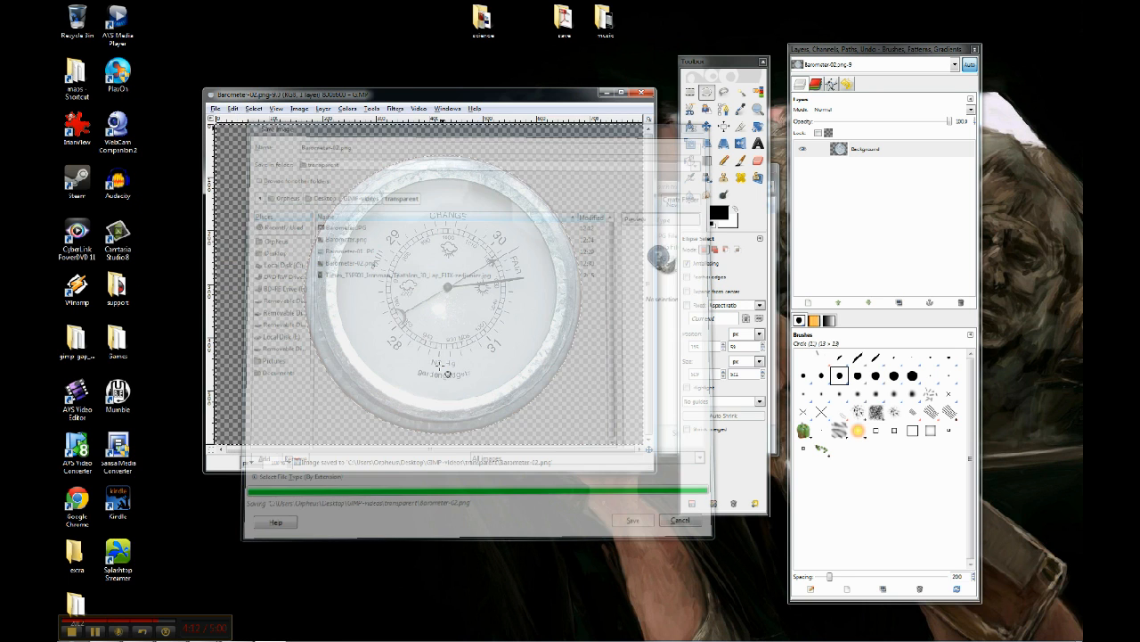
Step: View Barometer-02.png in the photo viewer to check its transparent background, and minimize the viewer
click(668, 337)
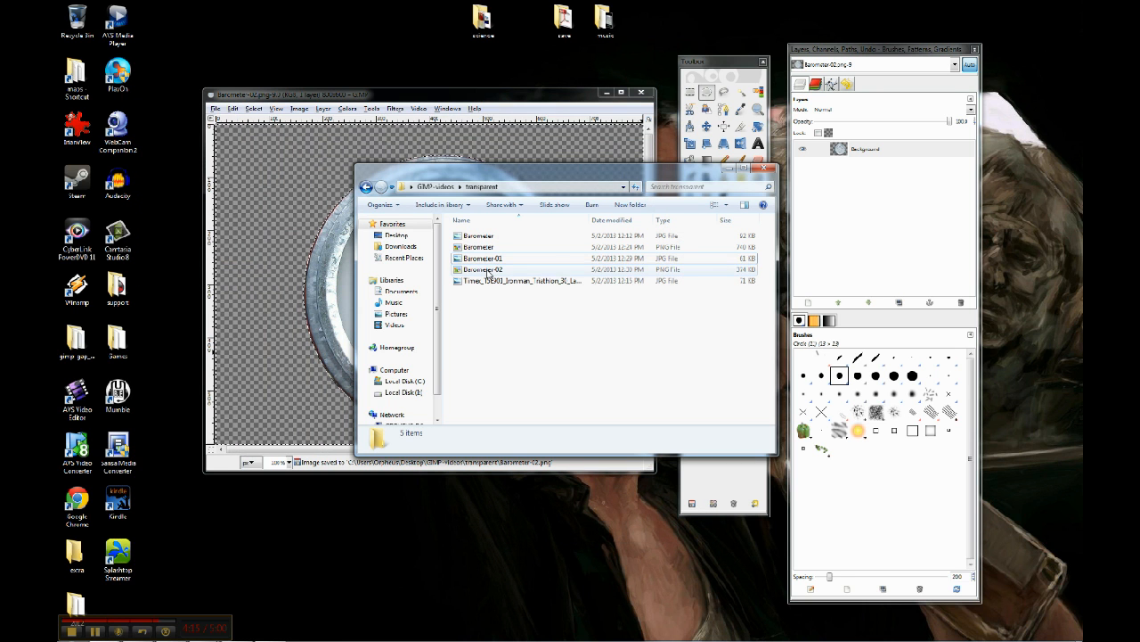
click(487, 269)
double_click(487, 269)
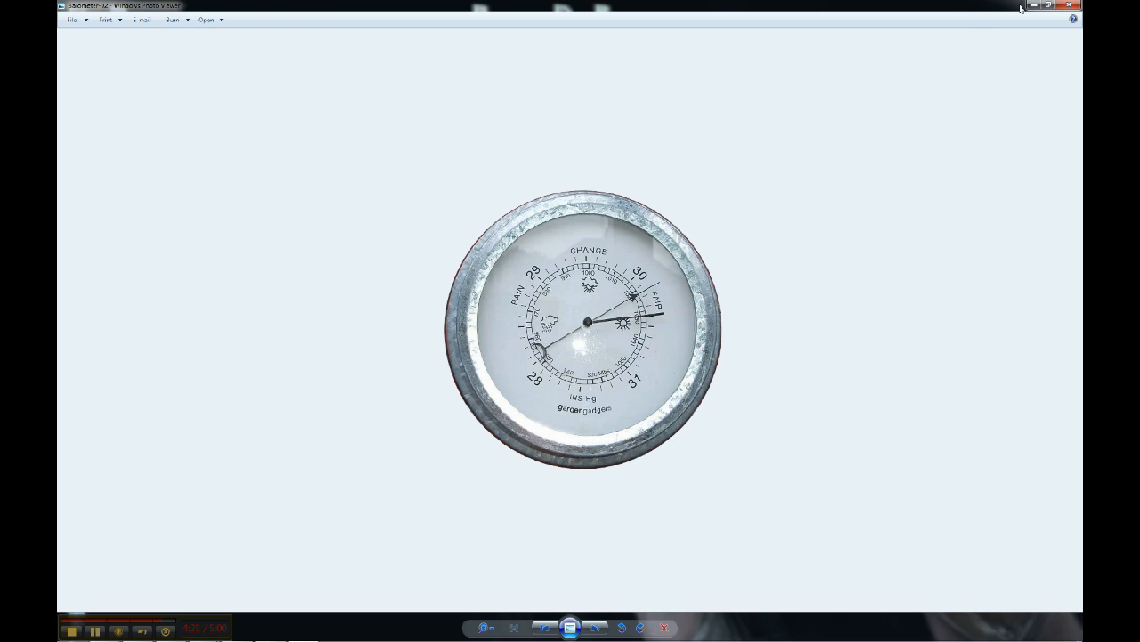
click(333, 638)
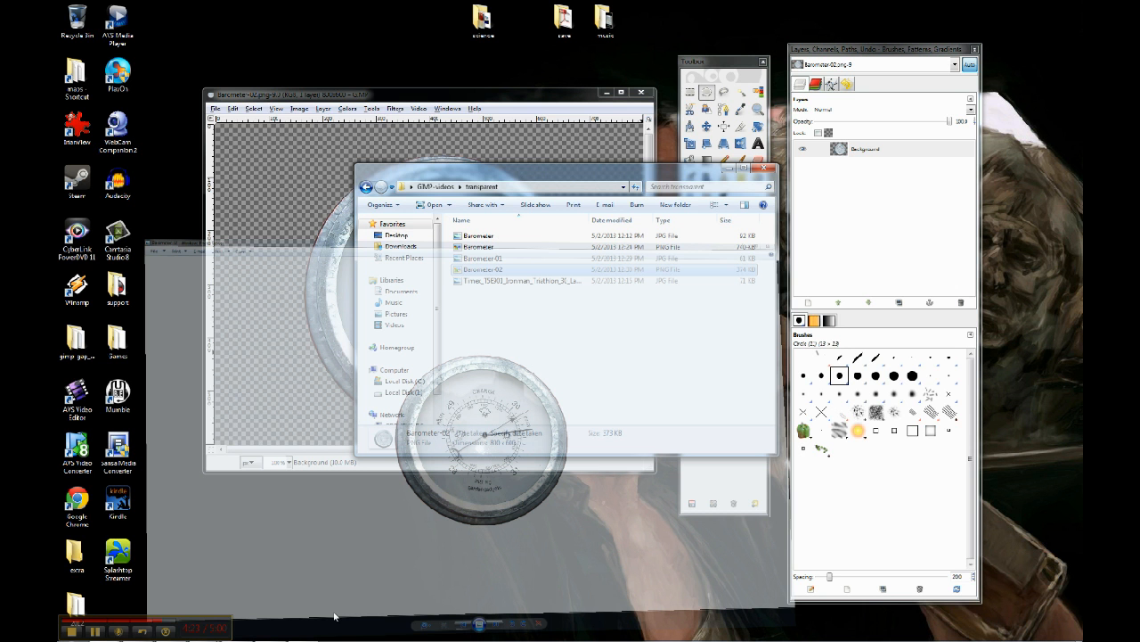